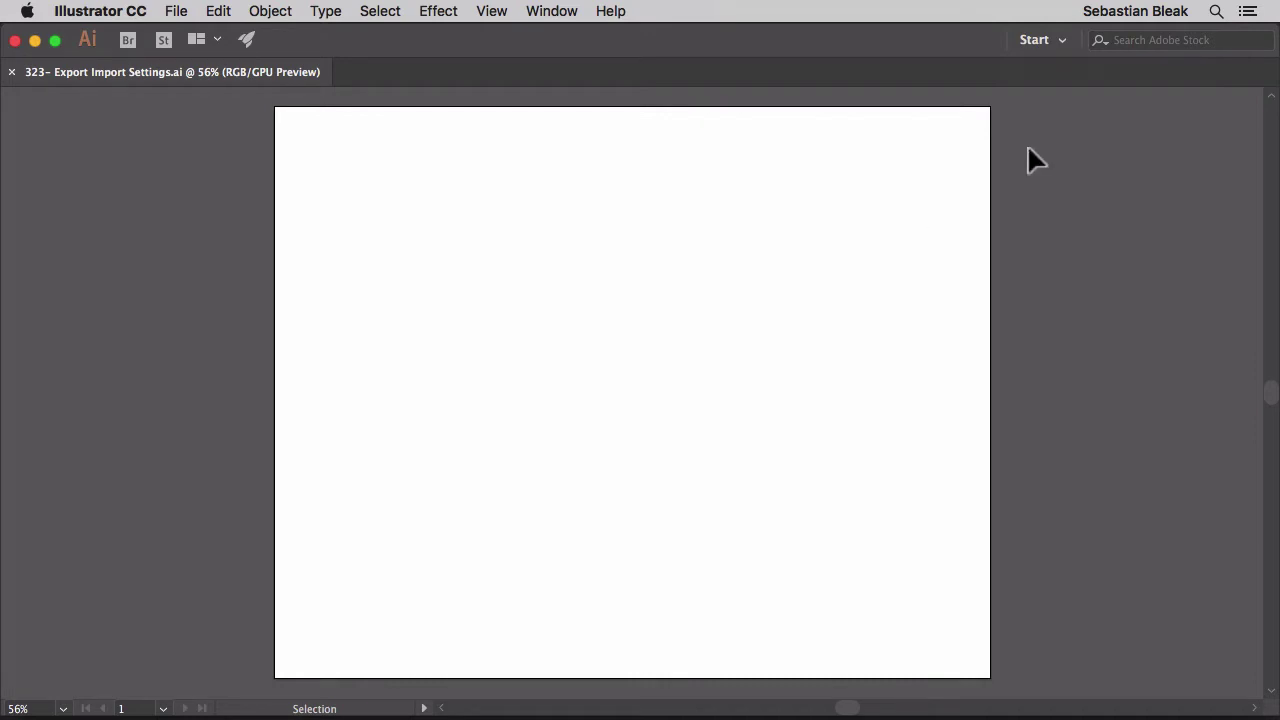
Open the workspace switcher dropdown from the Start workspace in the application bar.
click(1055, 43)
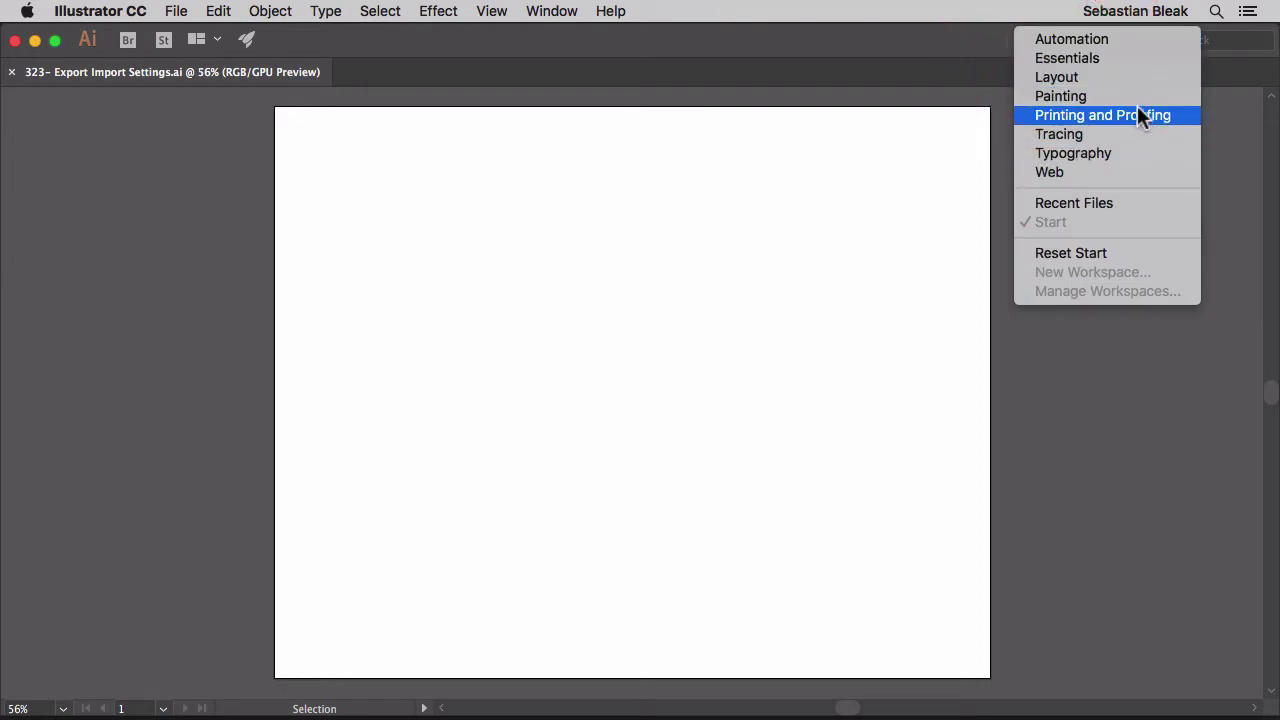
Switch to the Essentials workspace and collapse the Libraries panel.
click(1118, 60)
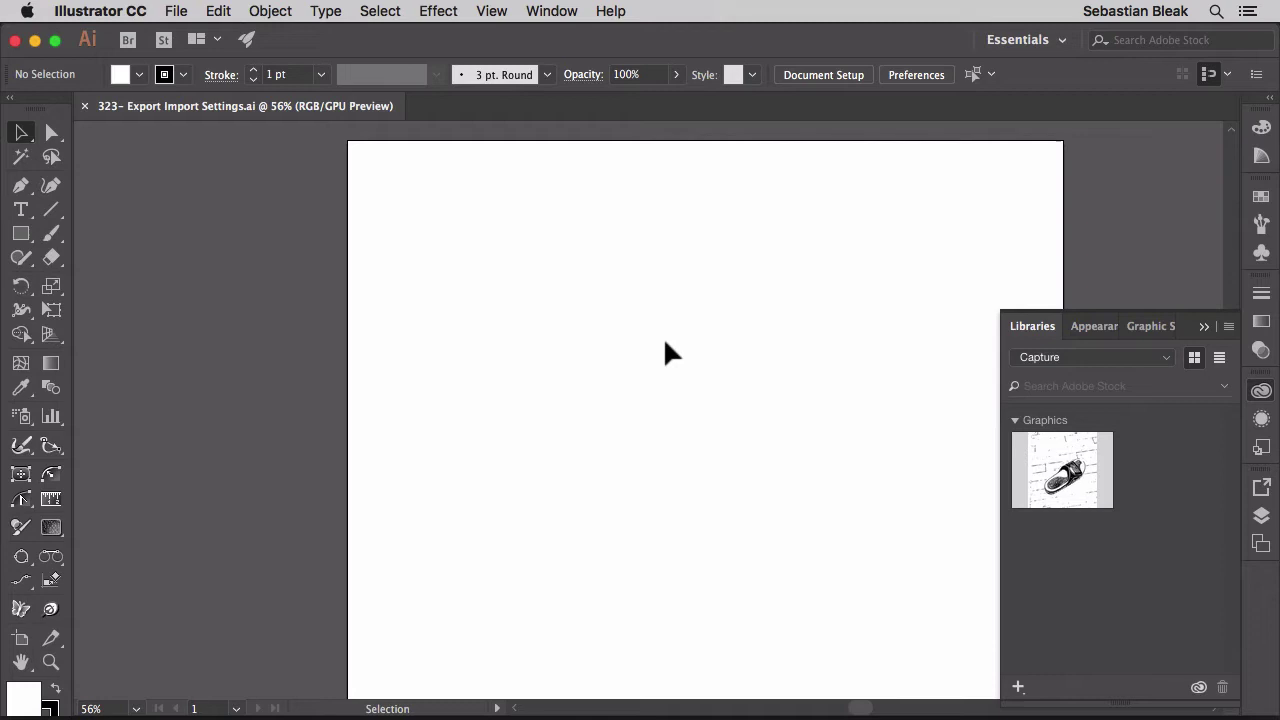
click(1073, 561)
click(1261, 392)
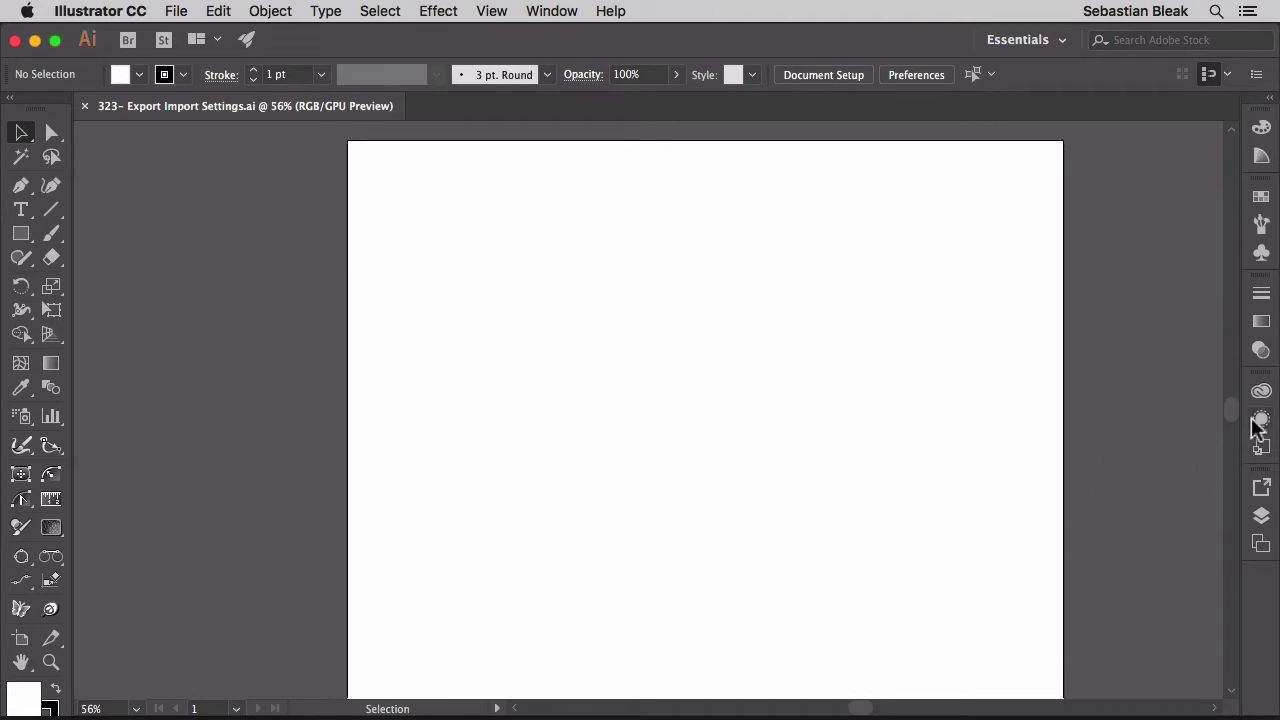
Group the Appearance and Layers panels, expanded, and dock them at the right edge.
drag(1261, 420, 531, 250)
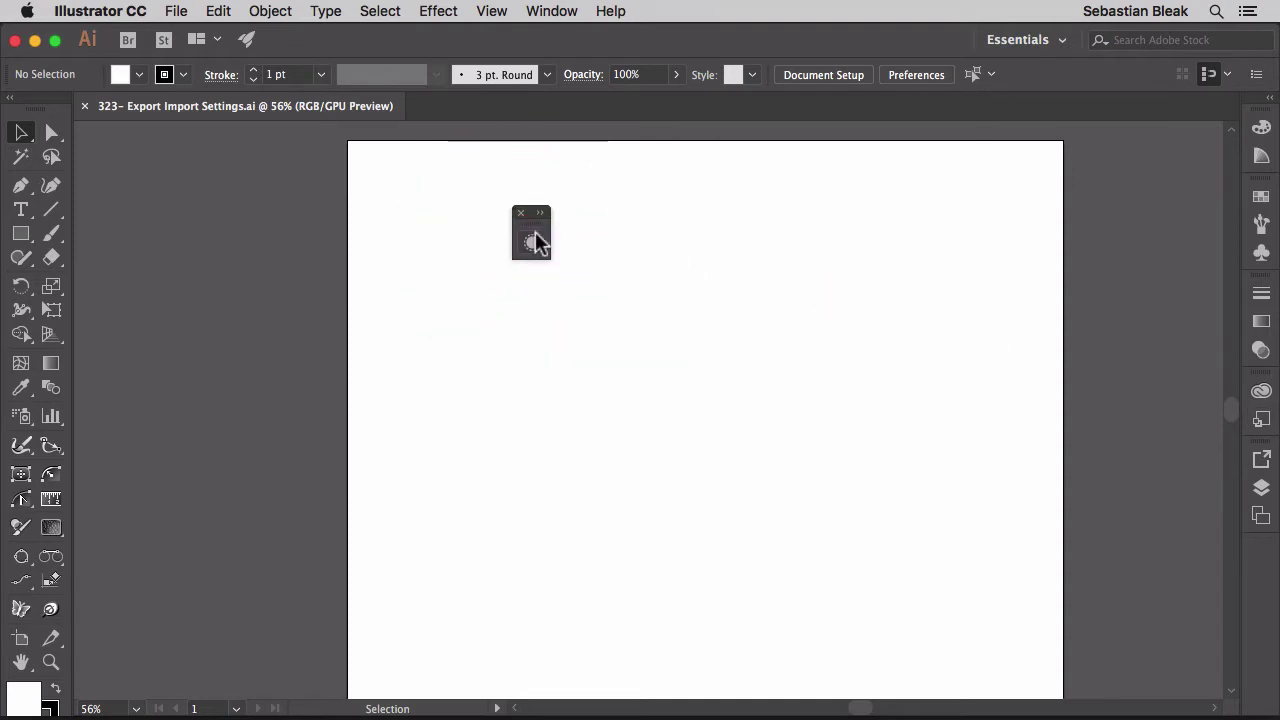
click(537, 222)
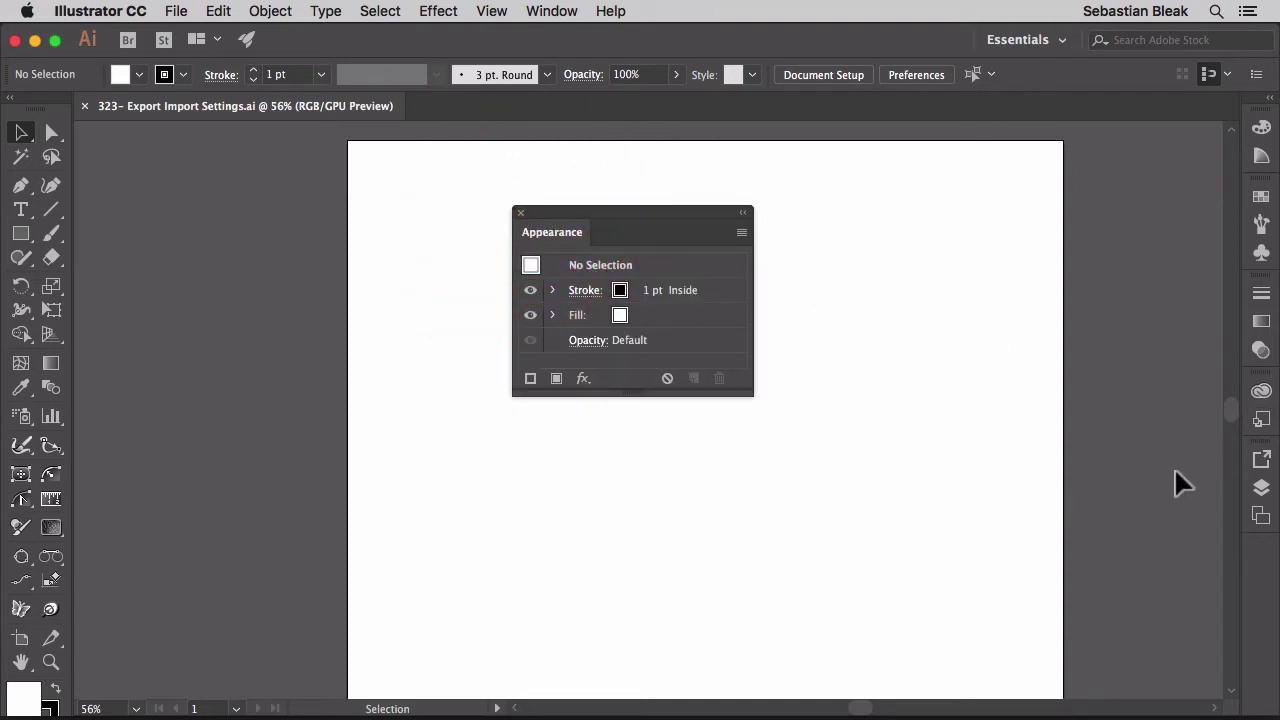
drag(1257, 488, 552, 395)
click(839, 184)
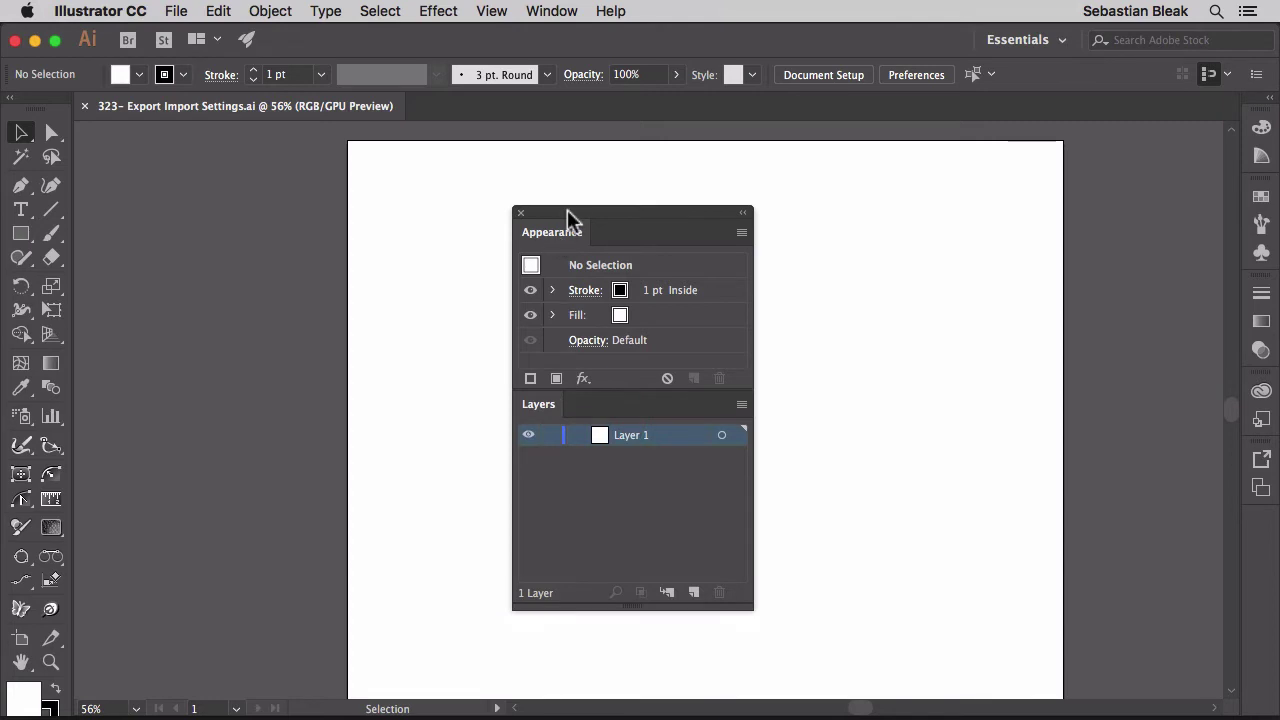
drag(569, 214, 1270, 242)
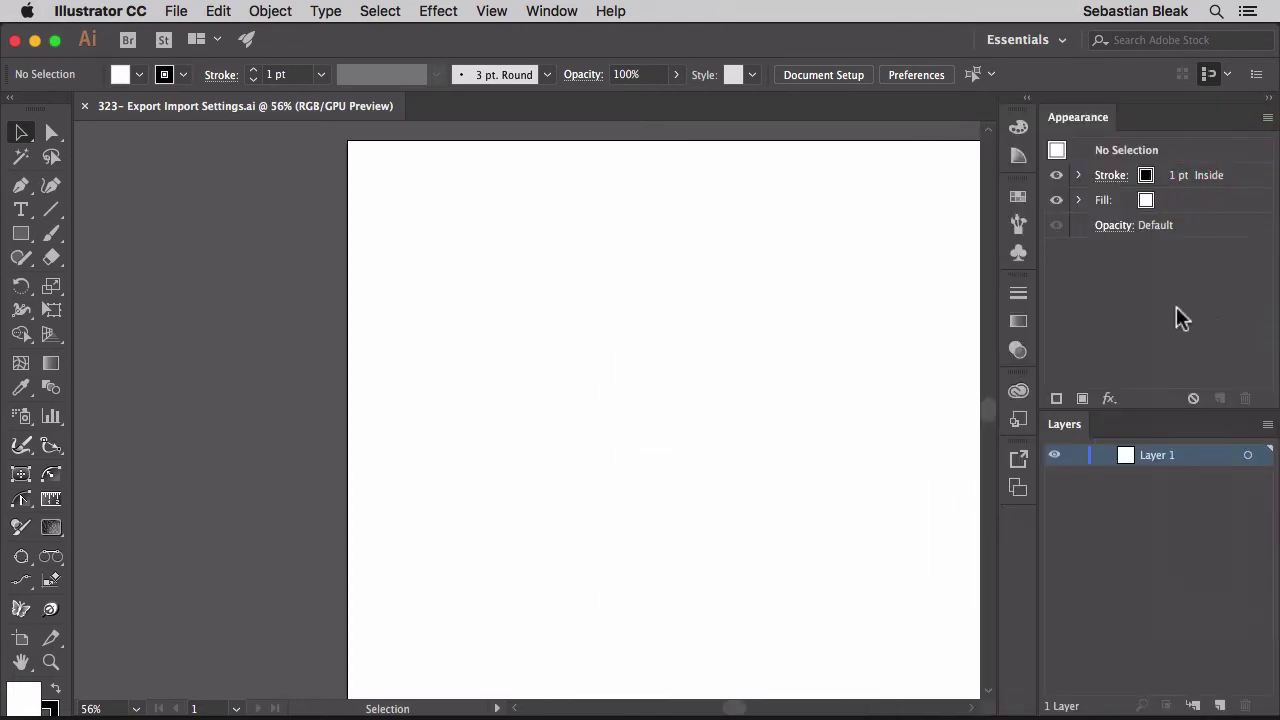
Dock the Transform/Align/Pathfinder group from Window > Align as icons, then fit the artboard.
click(540, 12)
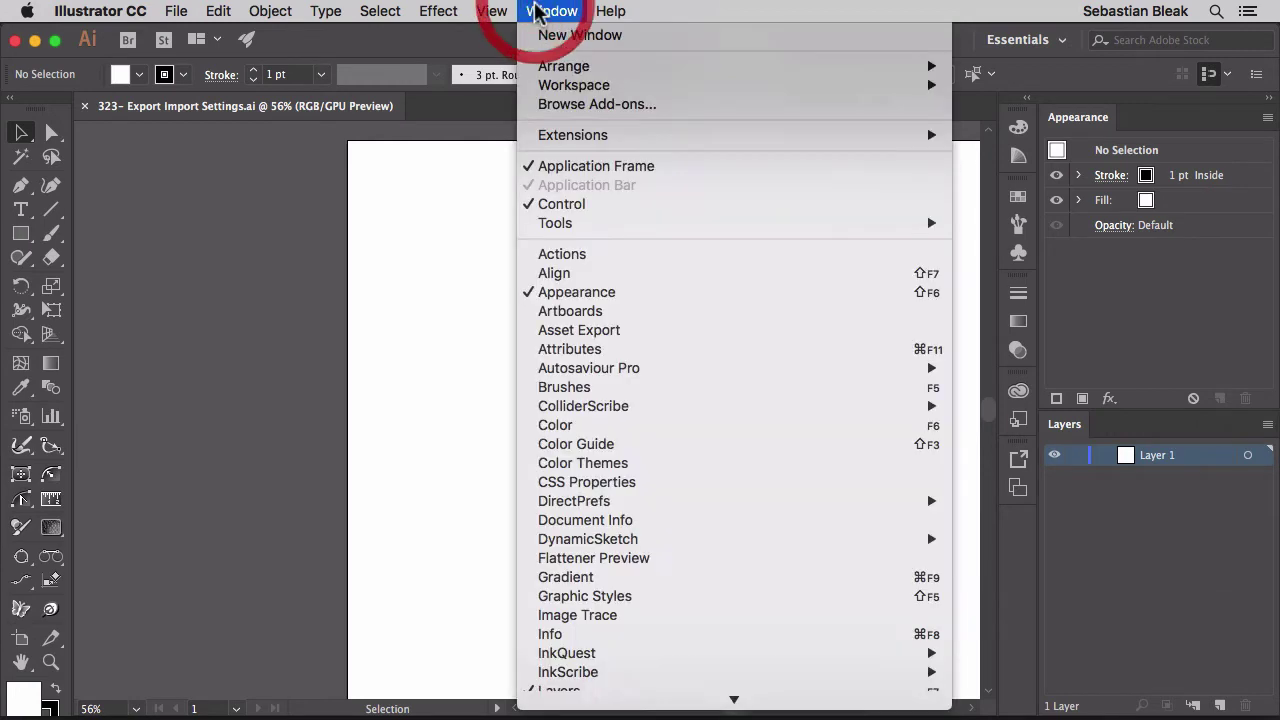
click(616, 273)
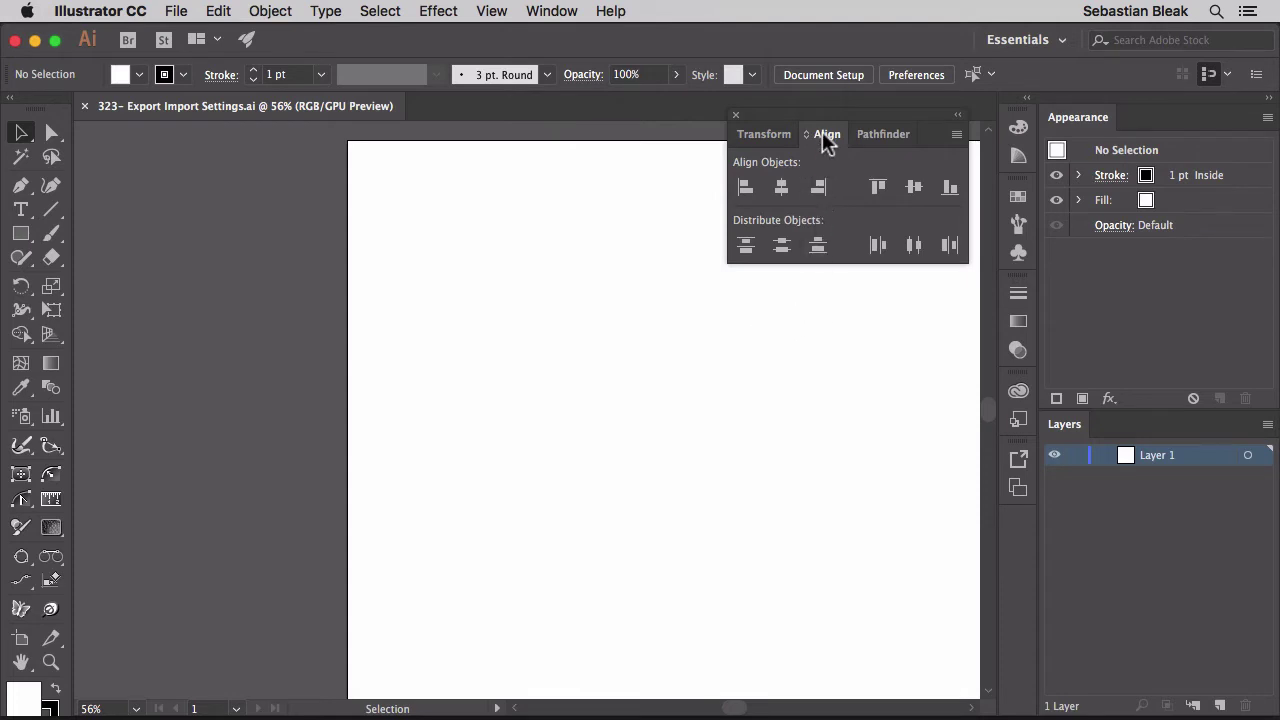
drag(828, 122, 1020, 527)
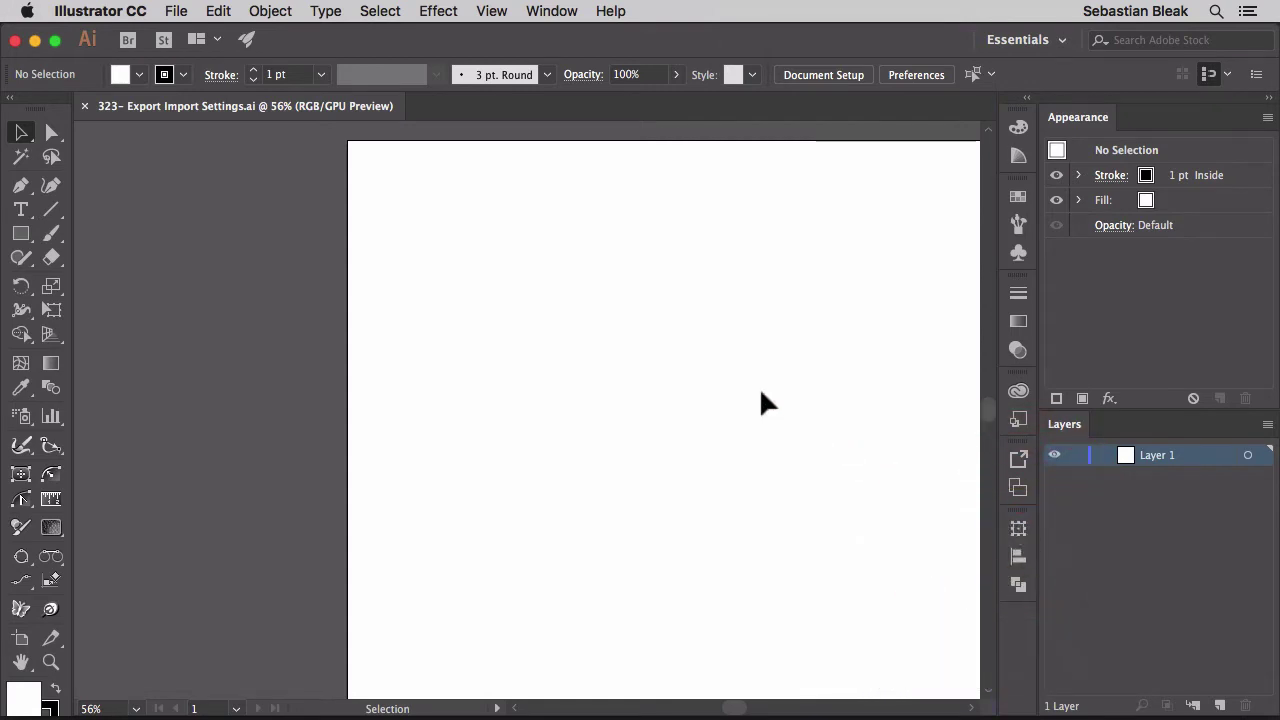
key(super+0)
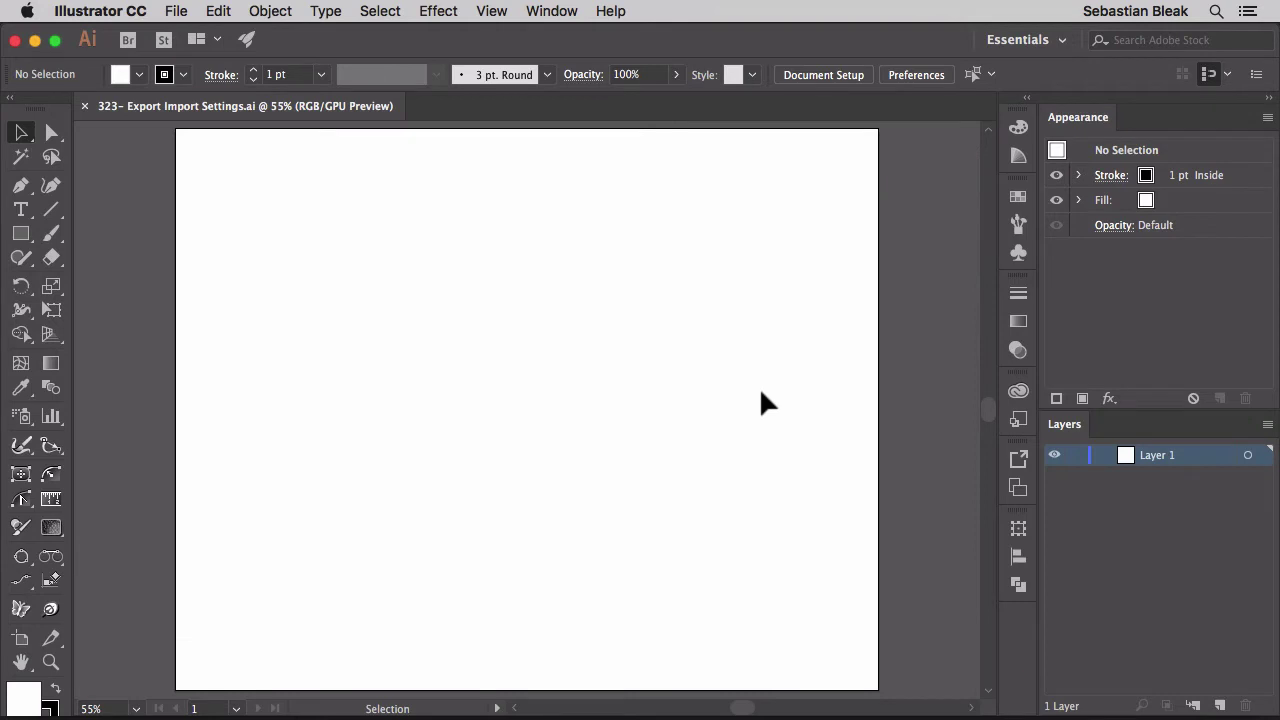
Save the current panel layout as a new workspace named 'Basics'.
click(1053, 42)
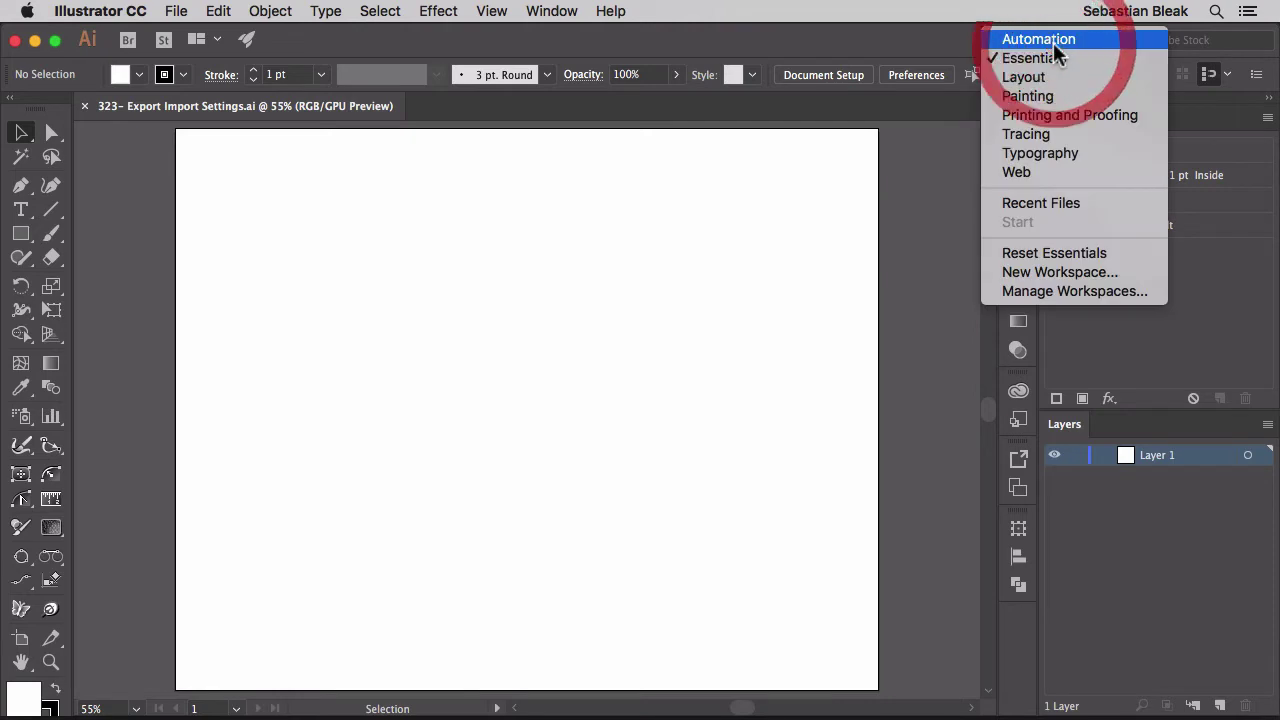
click(1112, 273)
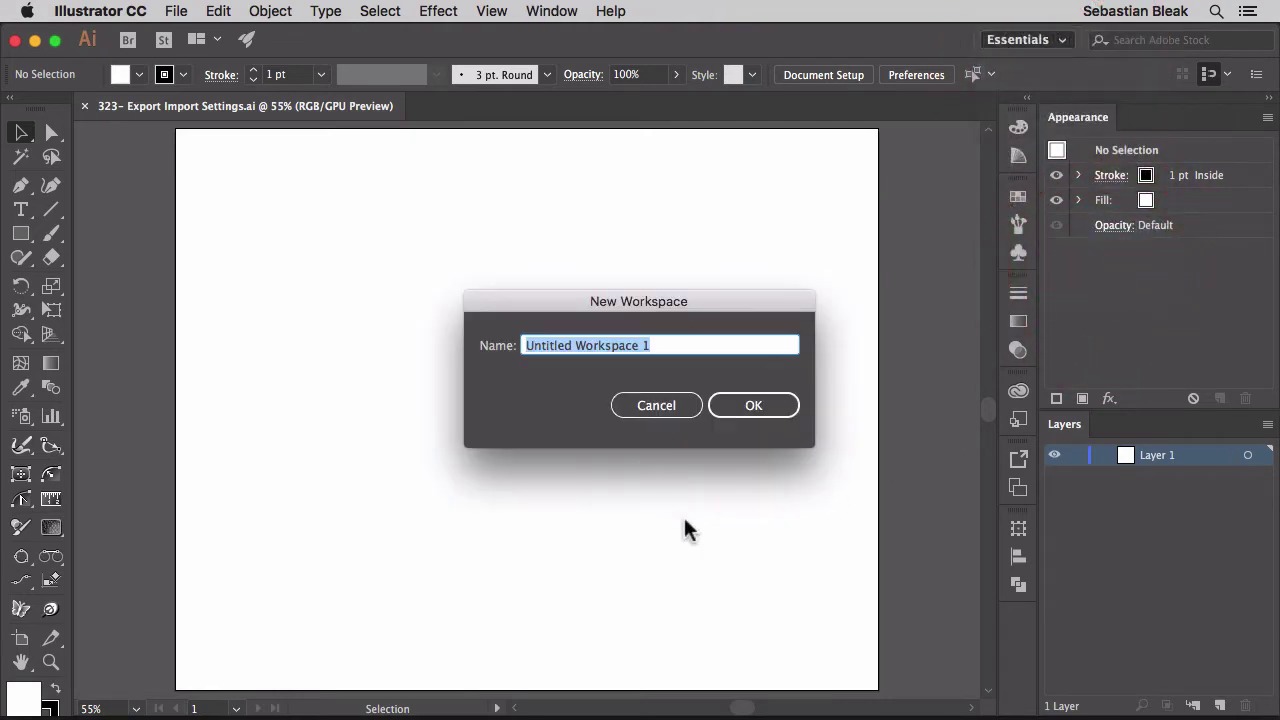
text(Basic)
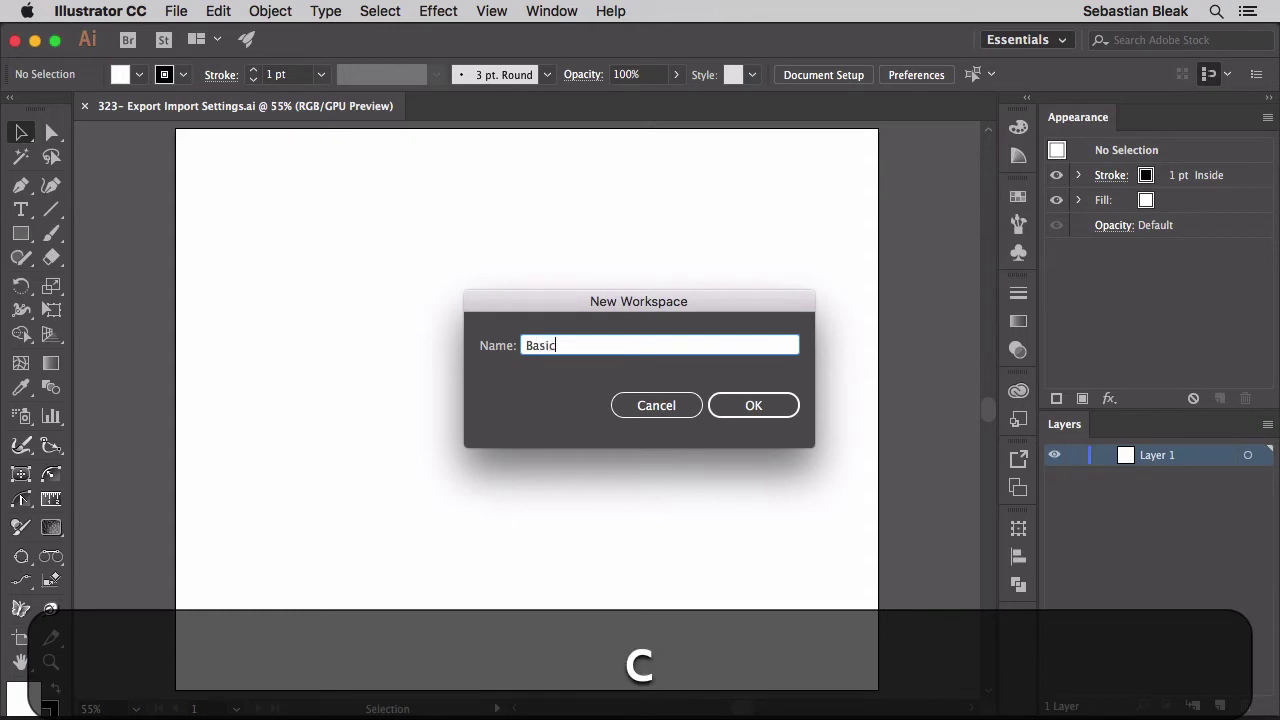
text(s)
click(751, 400)
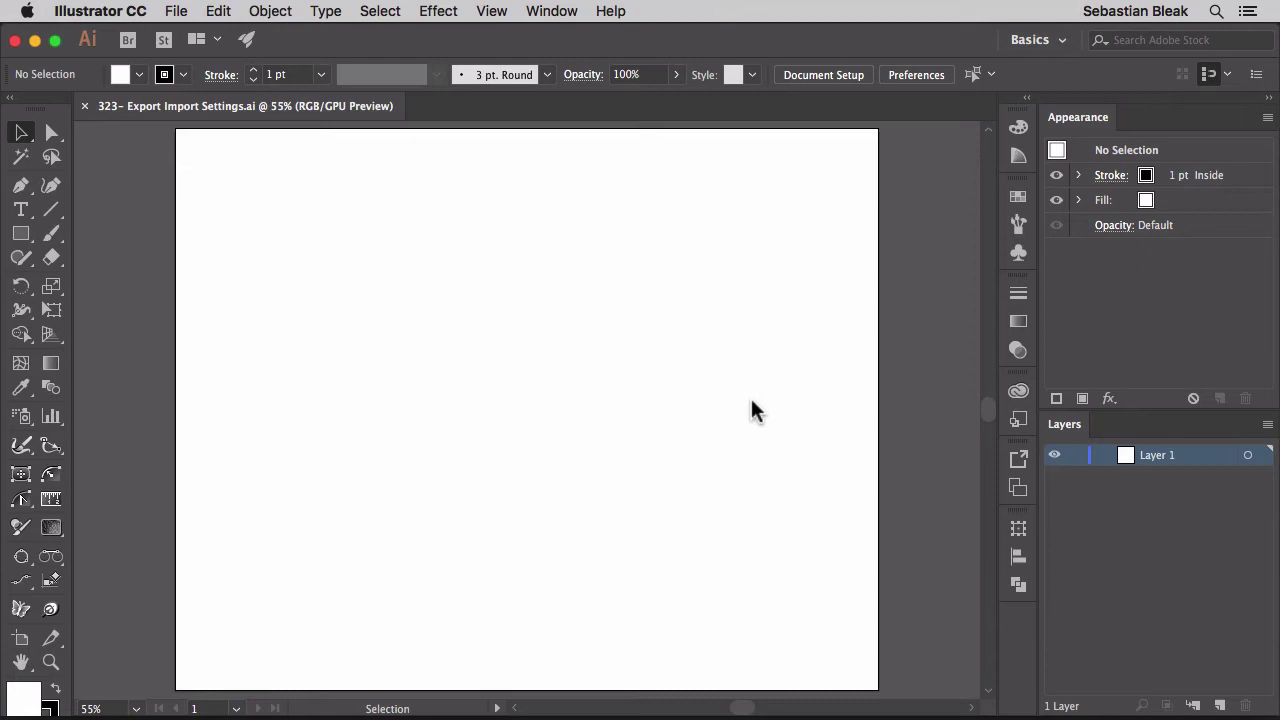
Export settings via Edit > My Settings to a file named 'Basics' and confirm success.
click(218, 11)
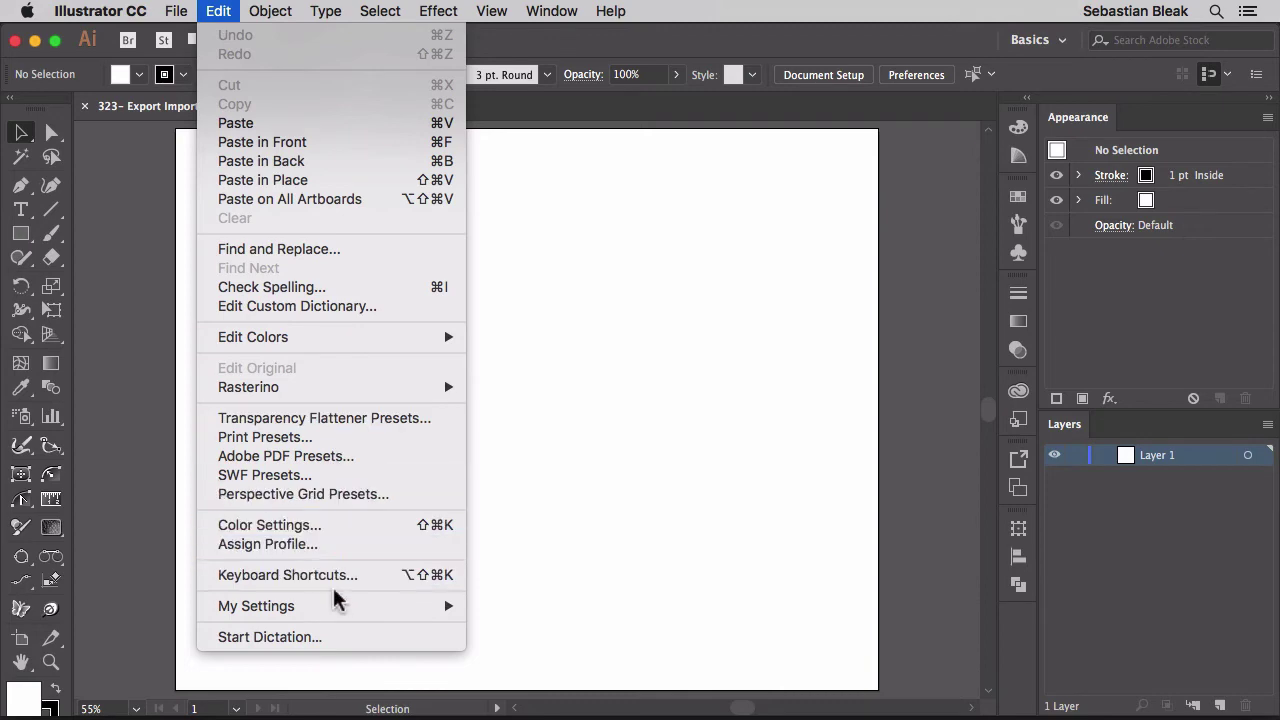
mouse_move(335, 605)
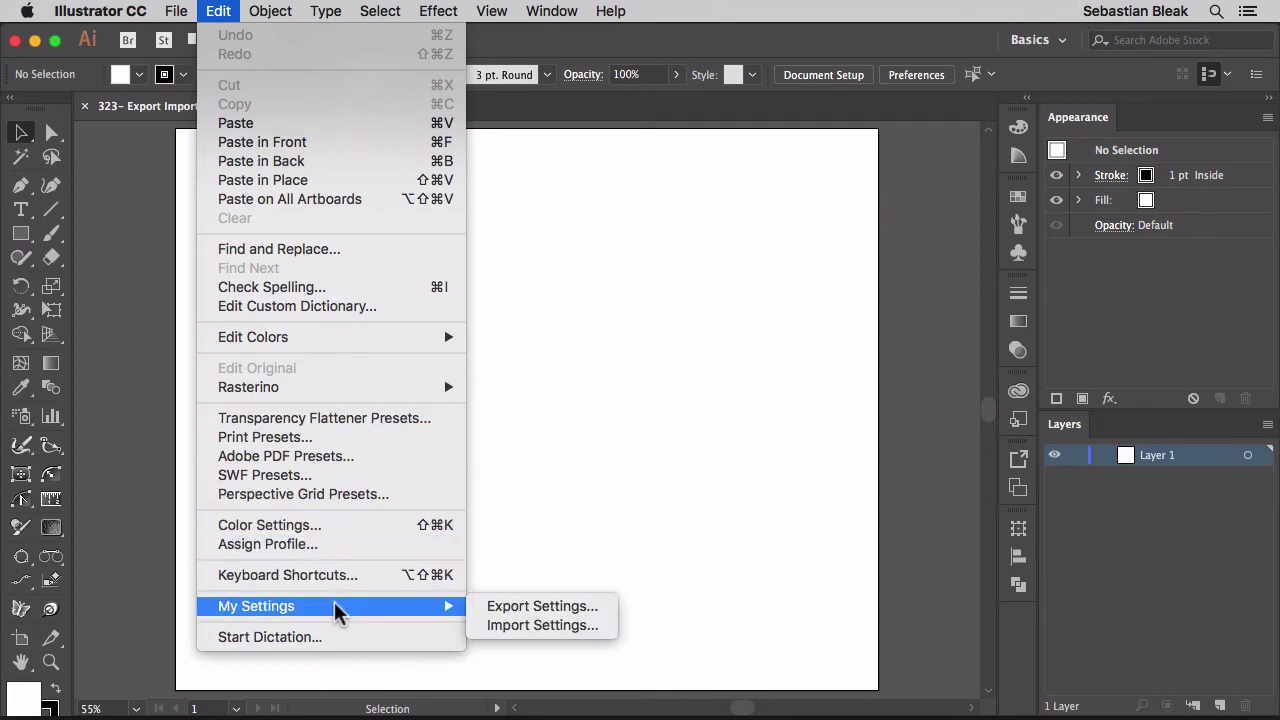
click(590, 608)
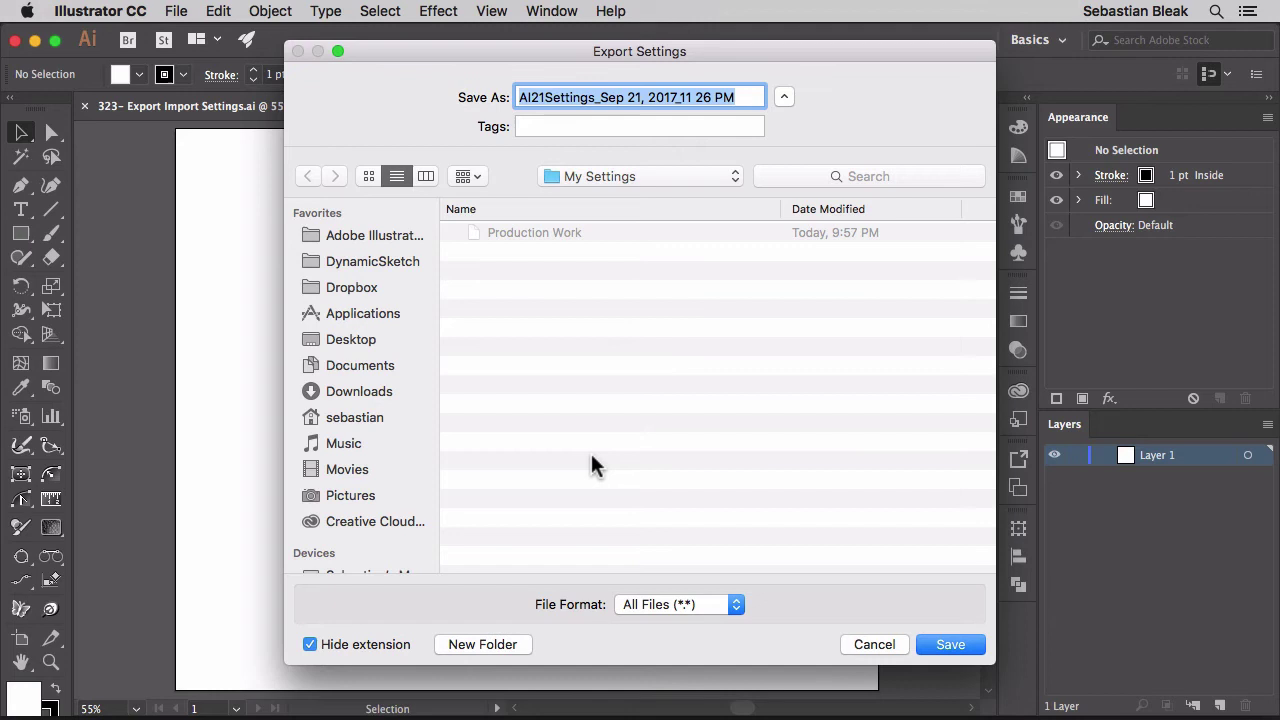
text(Basics)
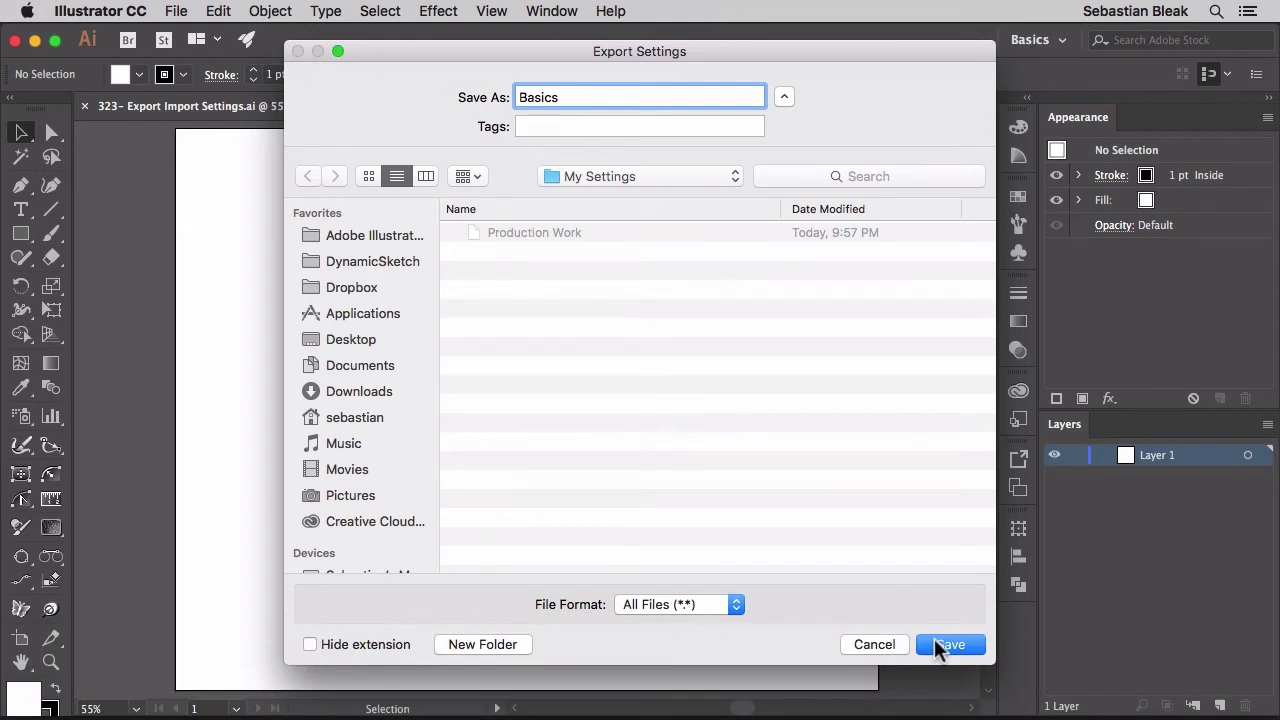
click(934, 643)
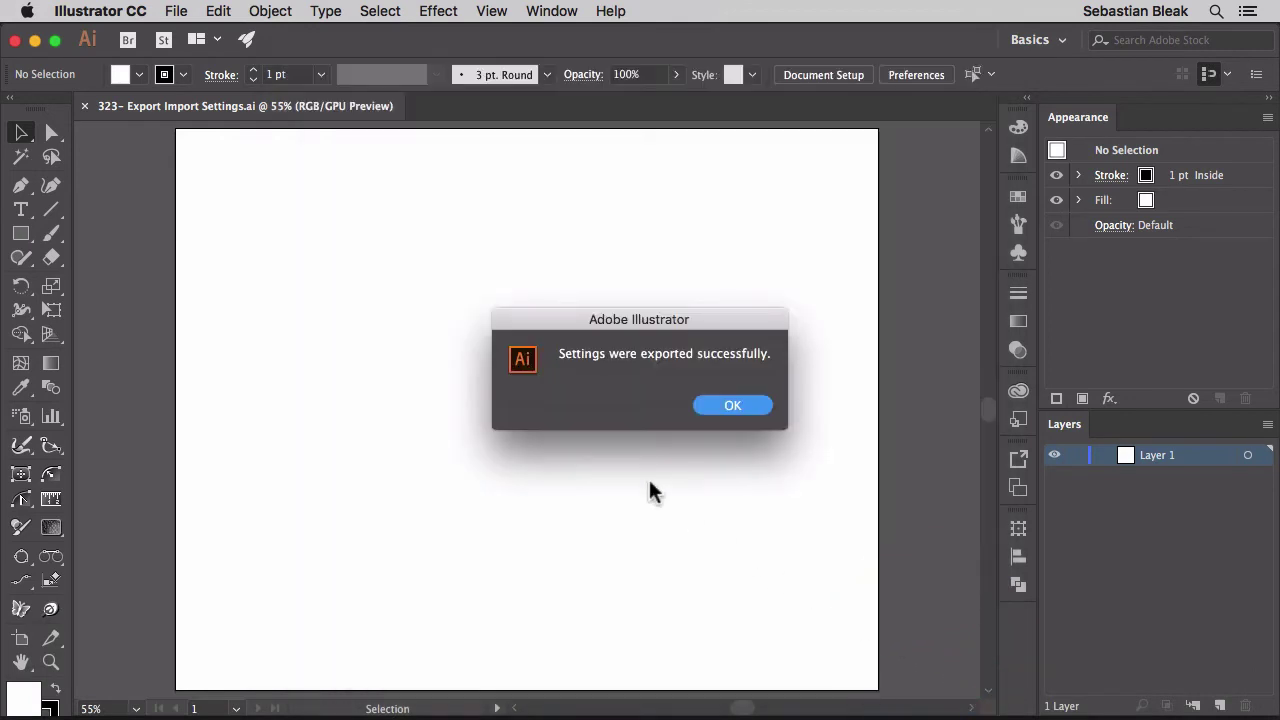
click(731, 406)
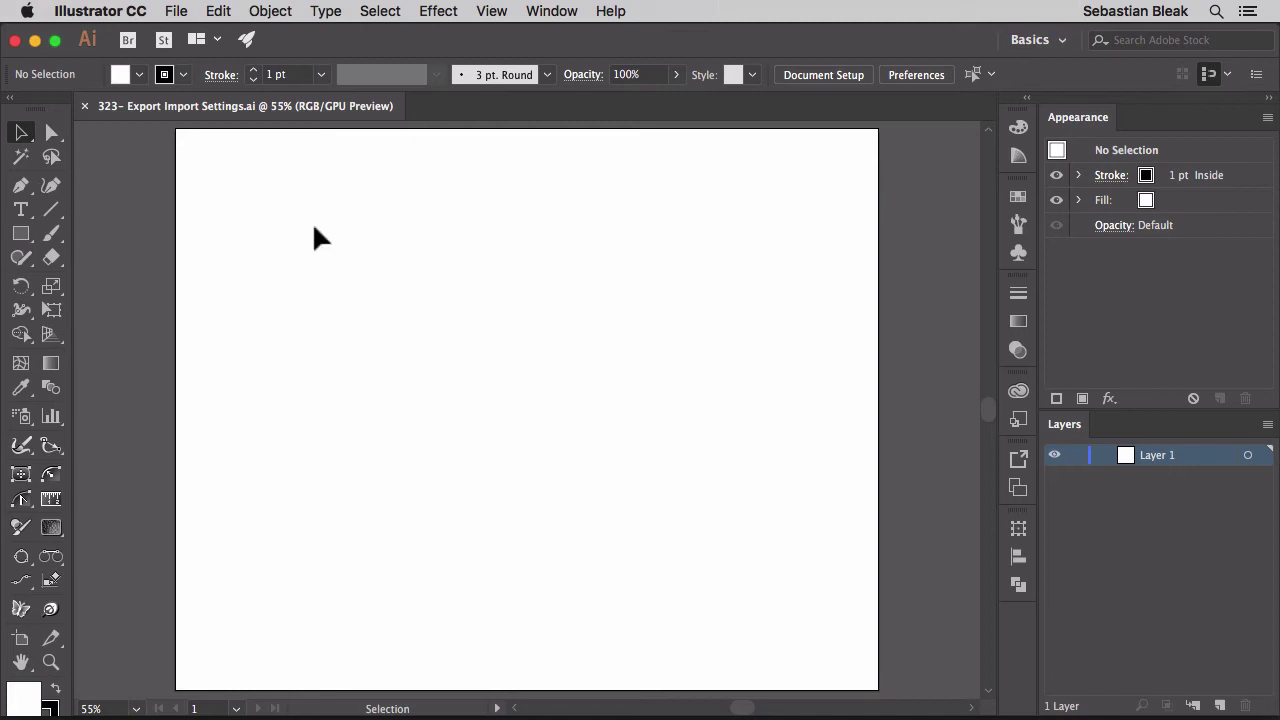
Import the 'Production Work' settings file from the My Settings folder, accepting the replacement warning.
click(222, 14)
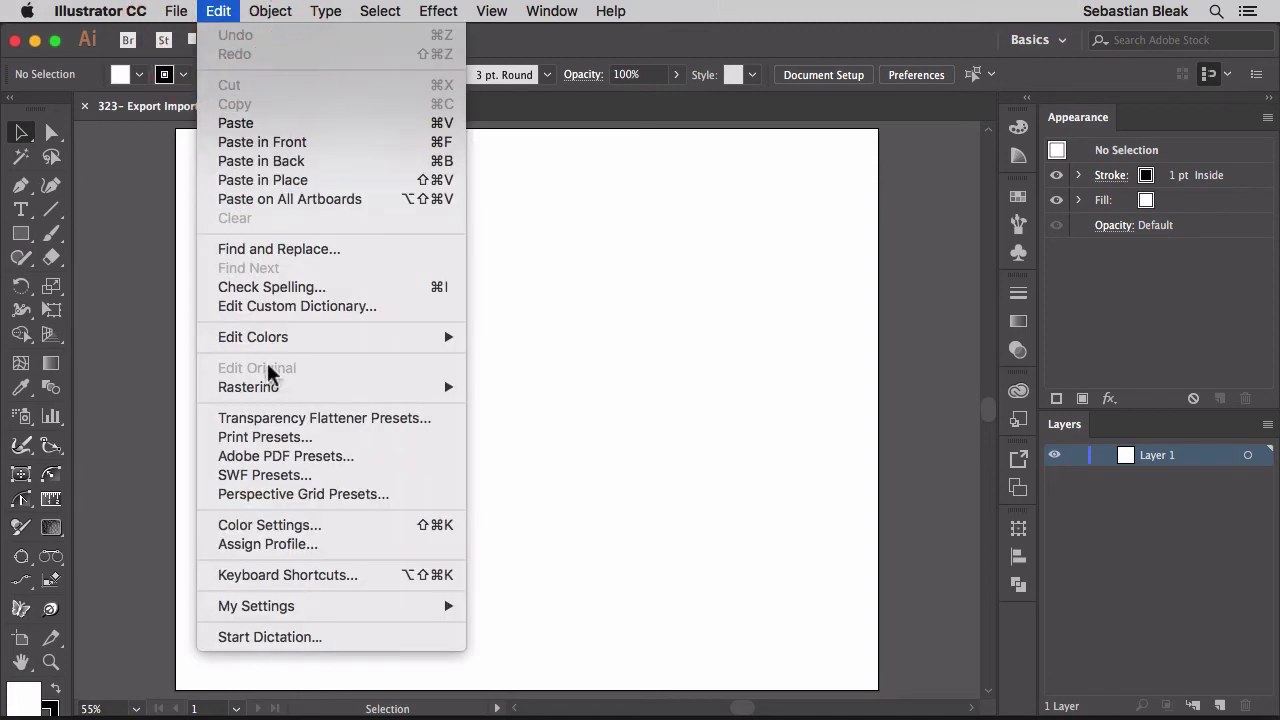
mouse_move(333, 609)
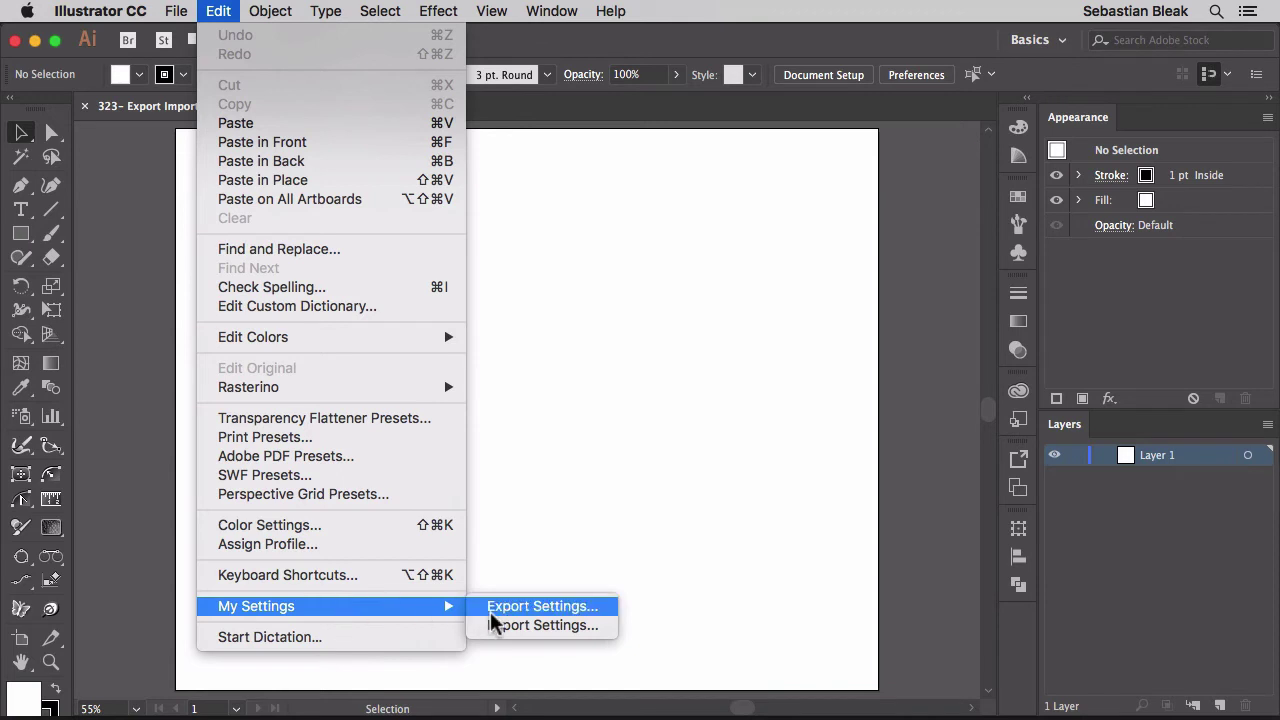
click(540, 625)
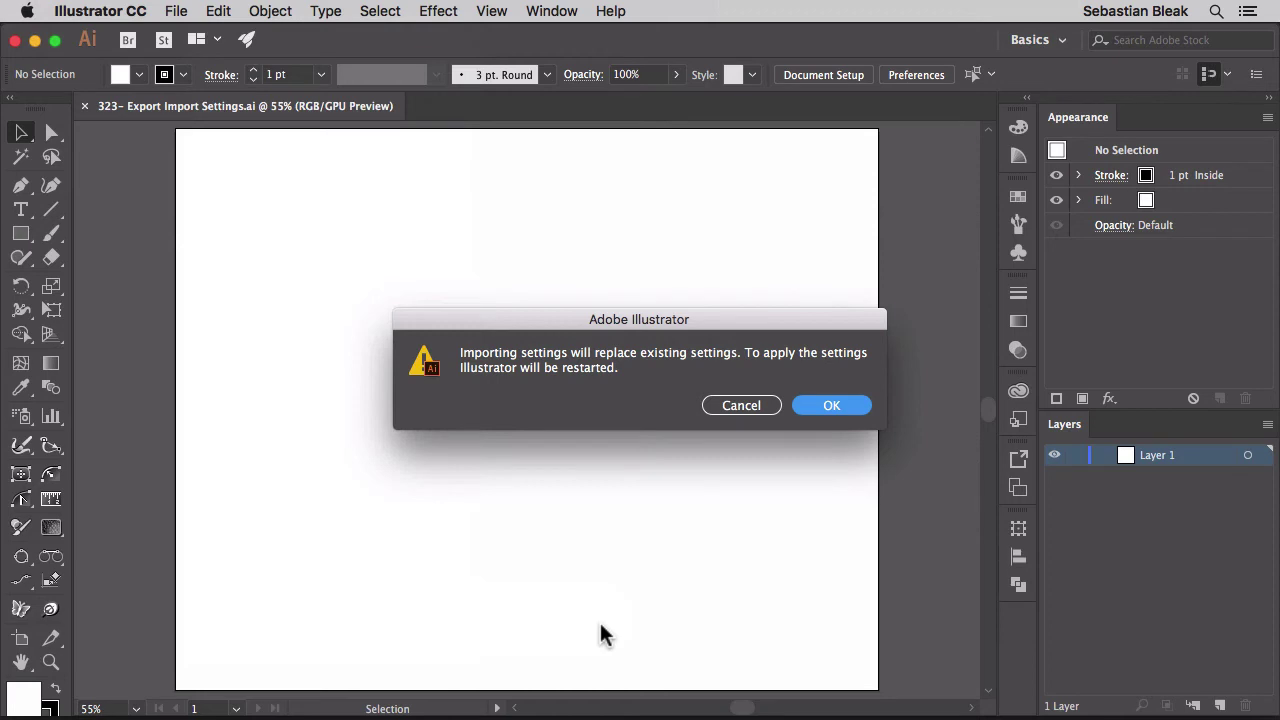
click(822, 407)
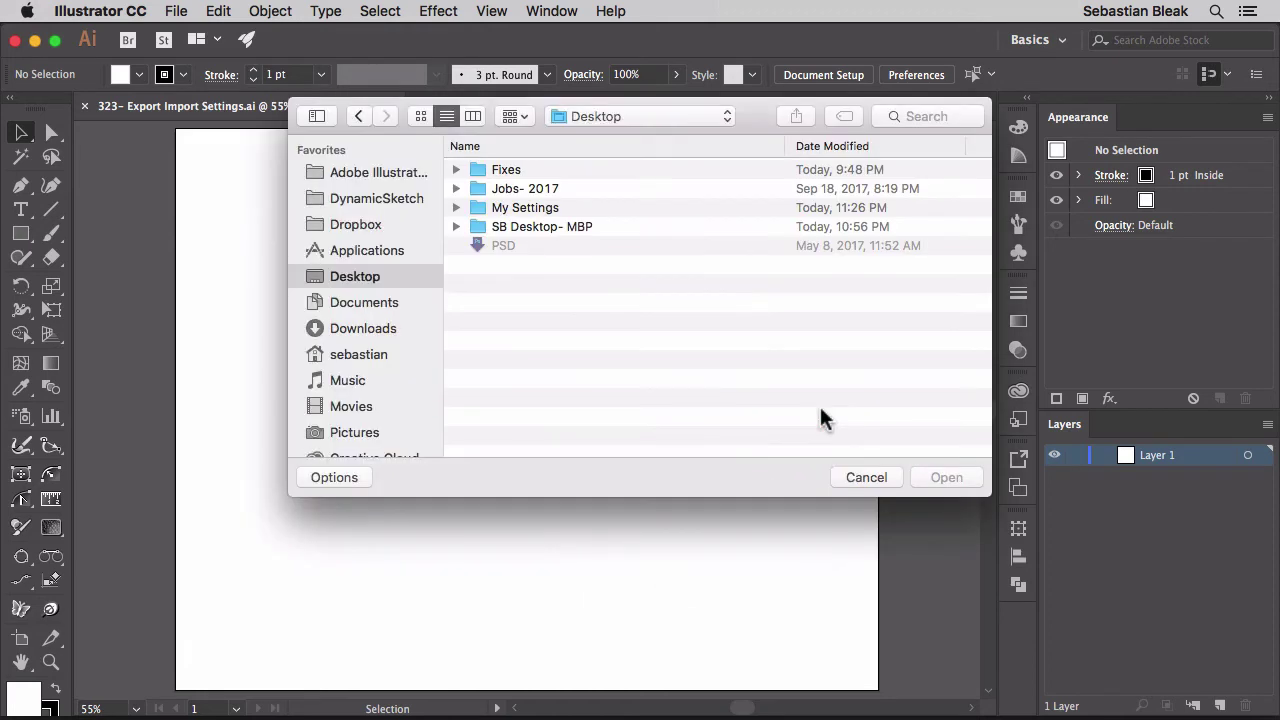
double_click(529, 207)
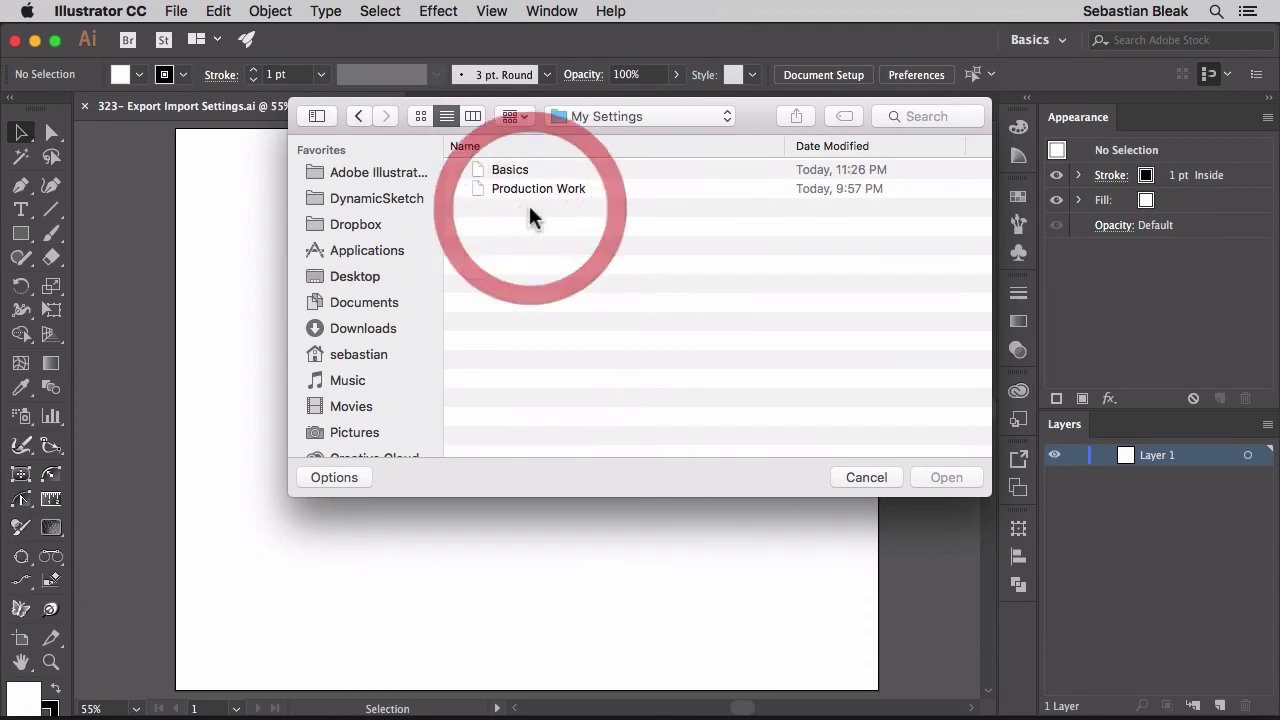
click(512, 174)
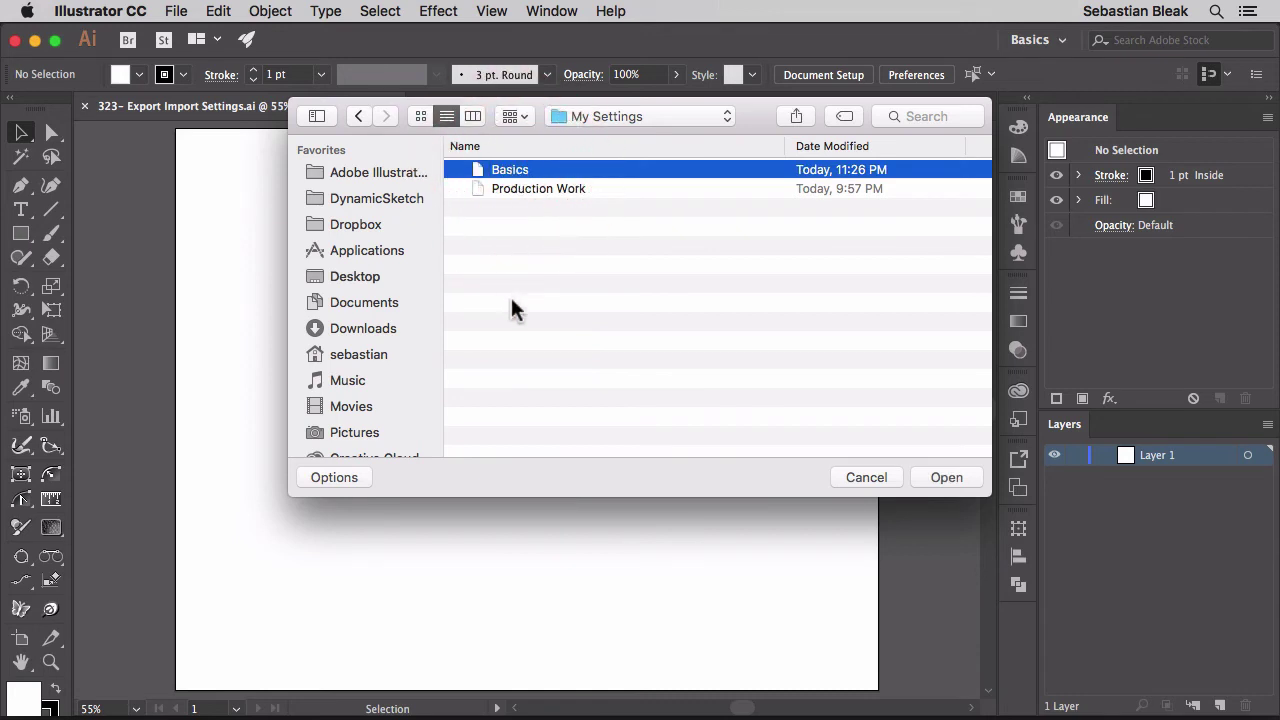
click(564, 190)
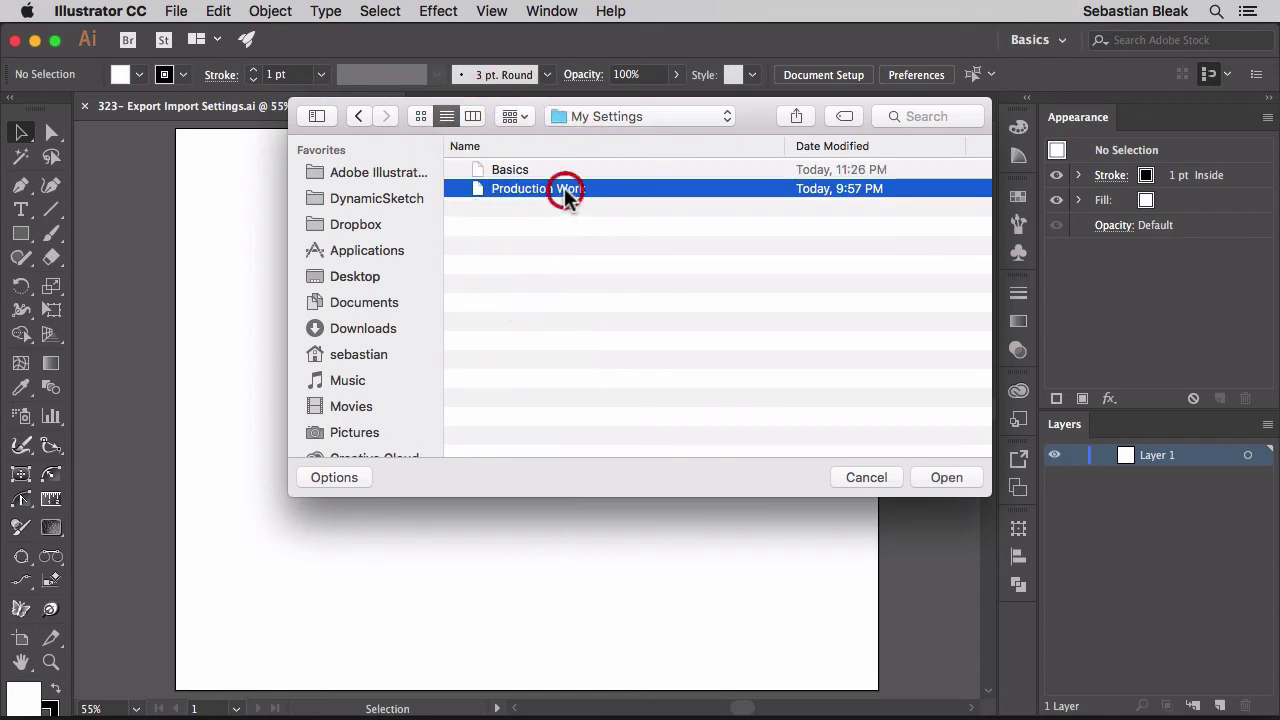
click(930, 477)
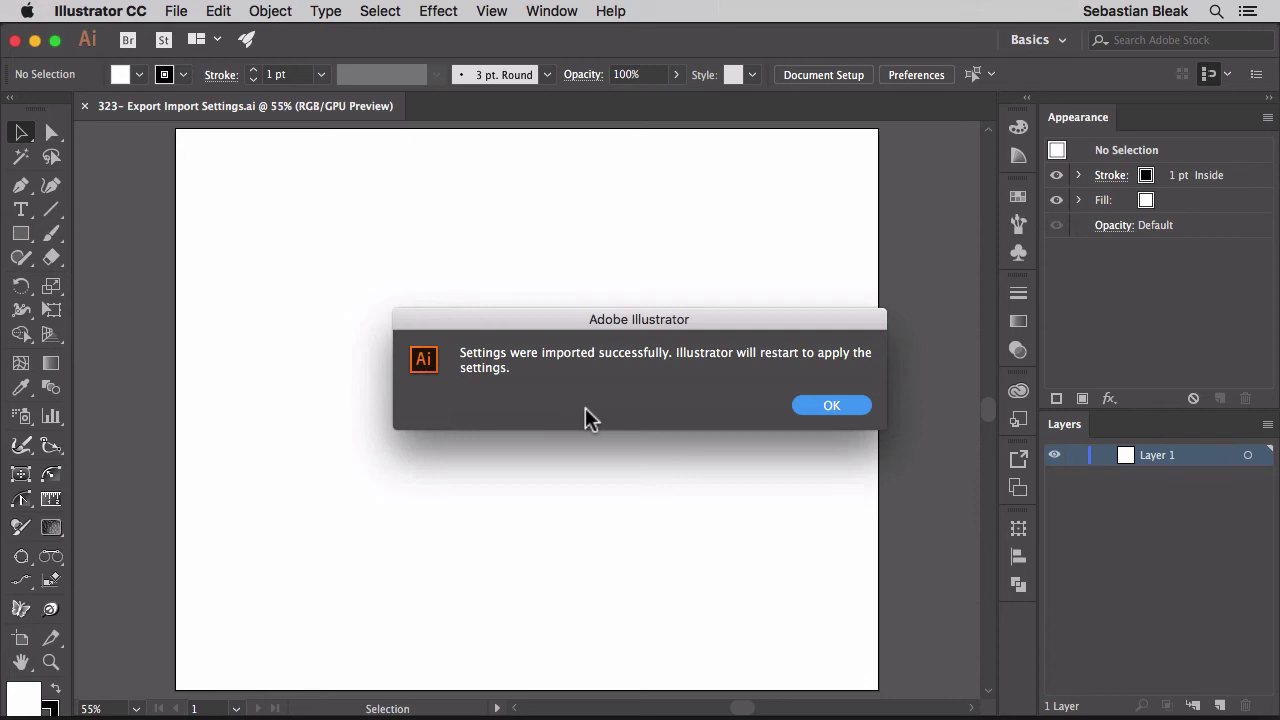
Restart Illustrator after the import and reopen '323- Export Import Settings.ai' from recent files.
click(816, 408)
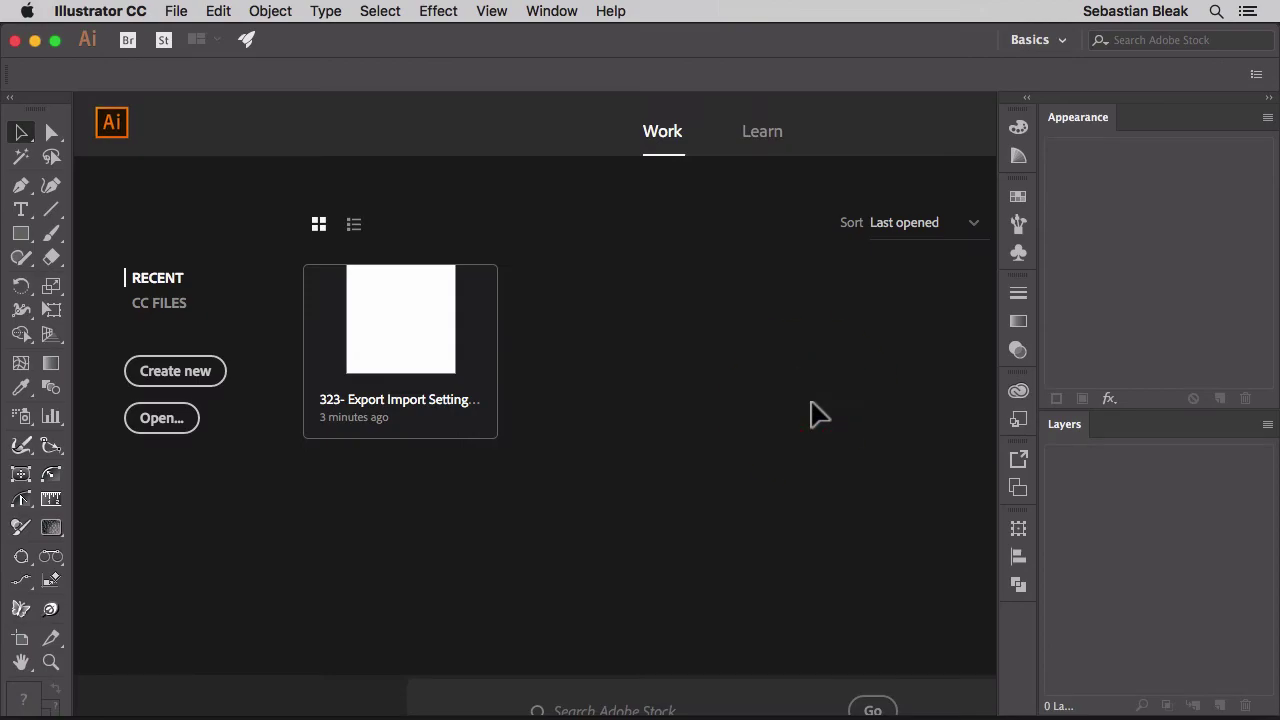
key(super+q)
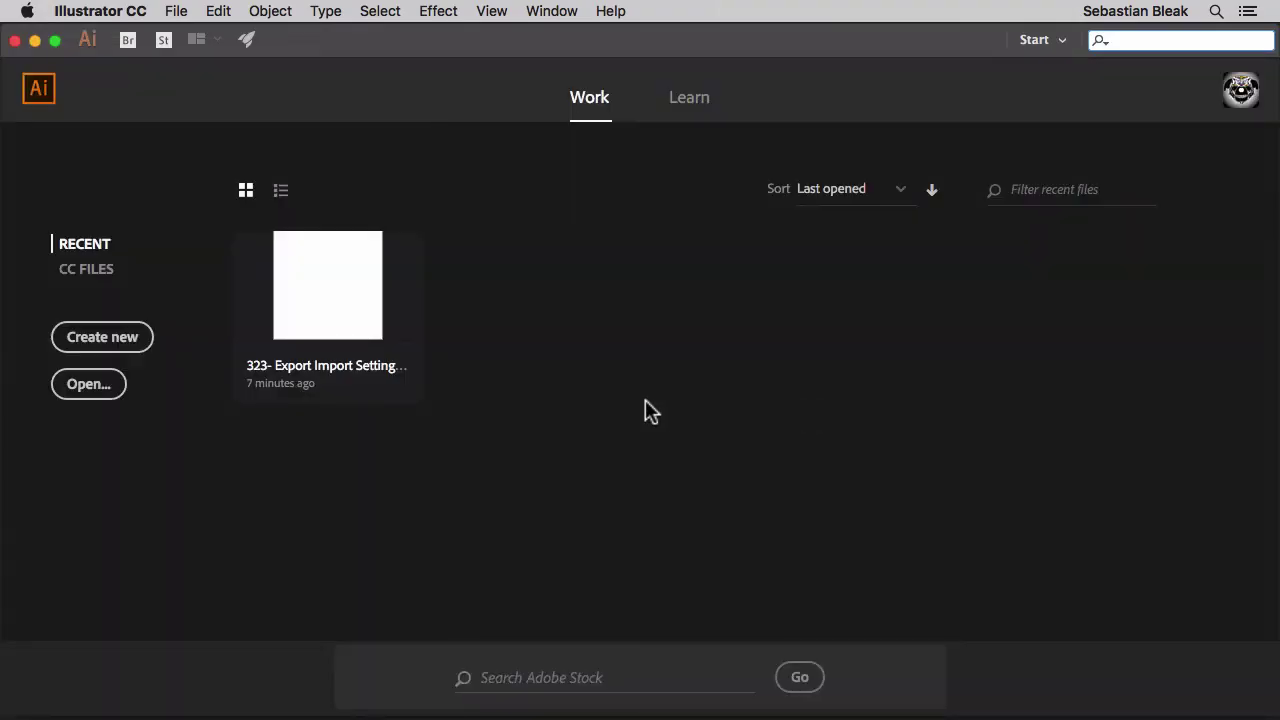
click(307, 308)
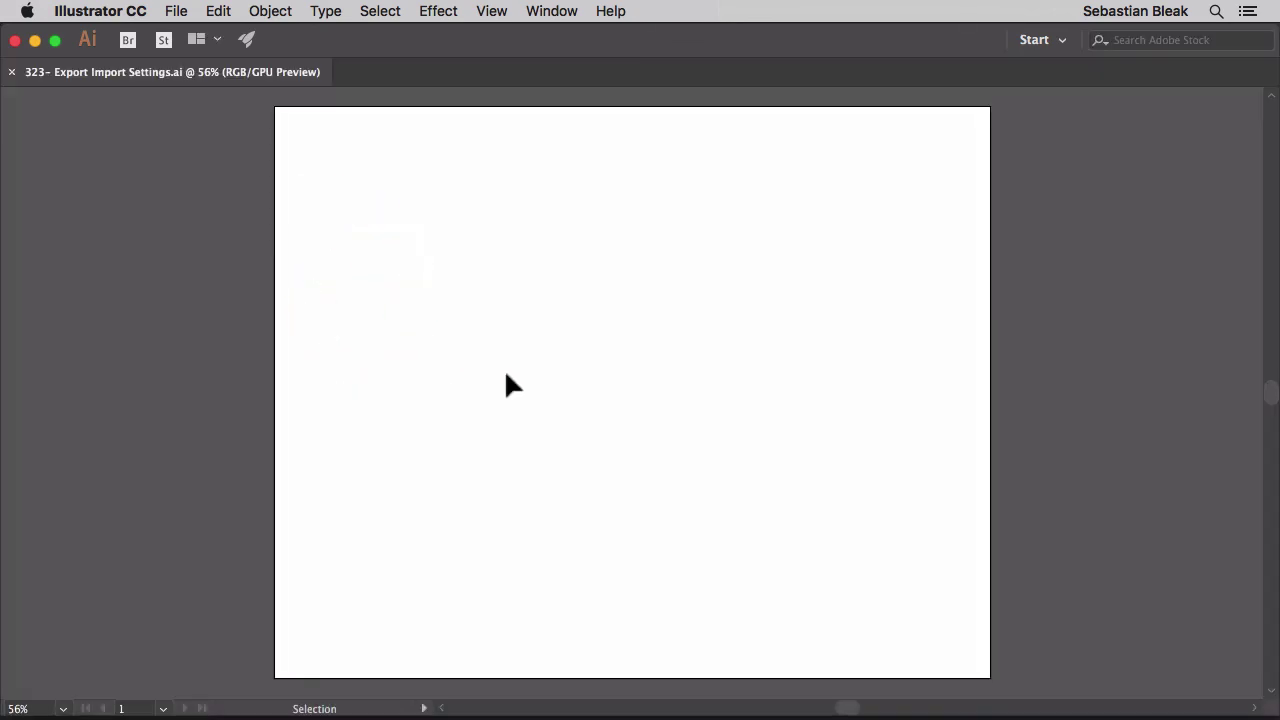
Switch to the Production Work workspace and fit the whole artboard in the window.
click(1062, 42)
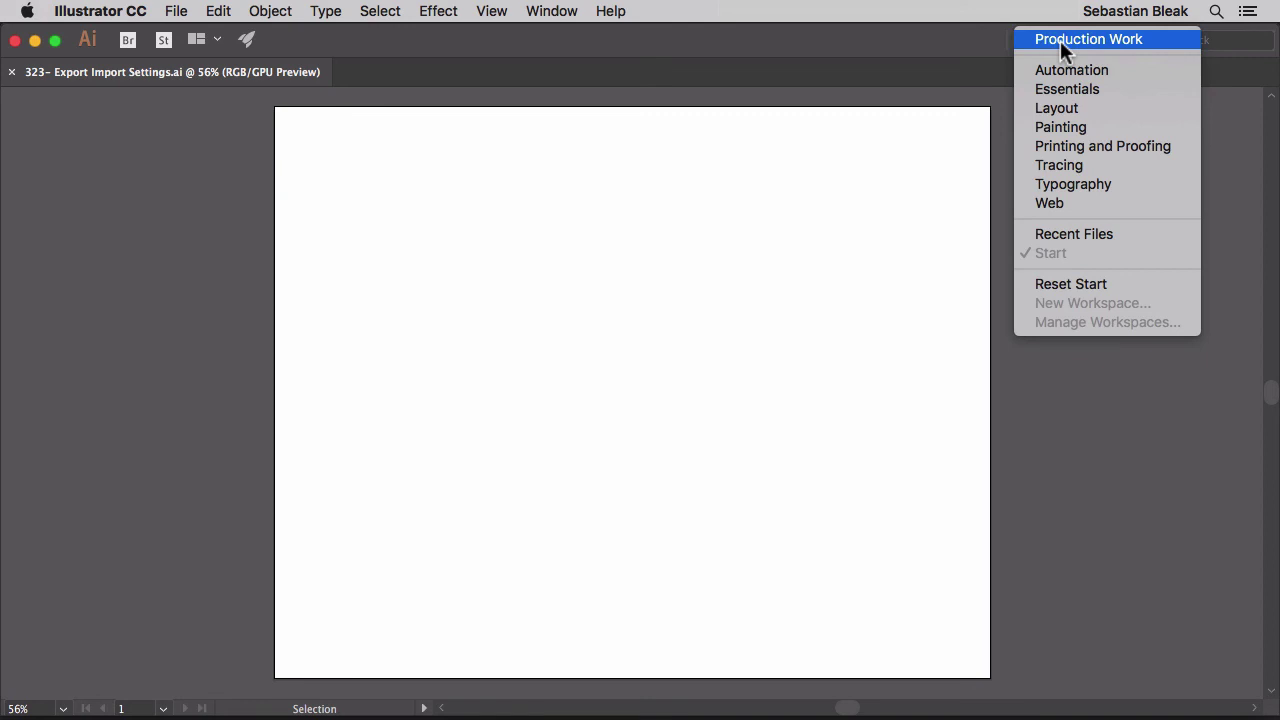
click(1060, 40)
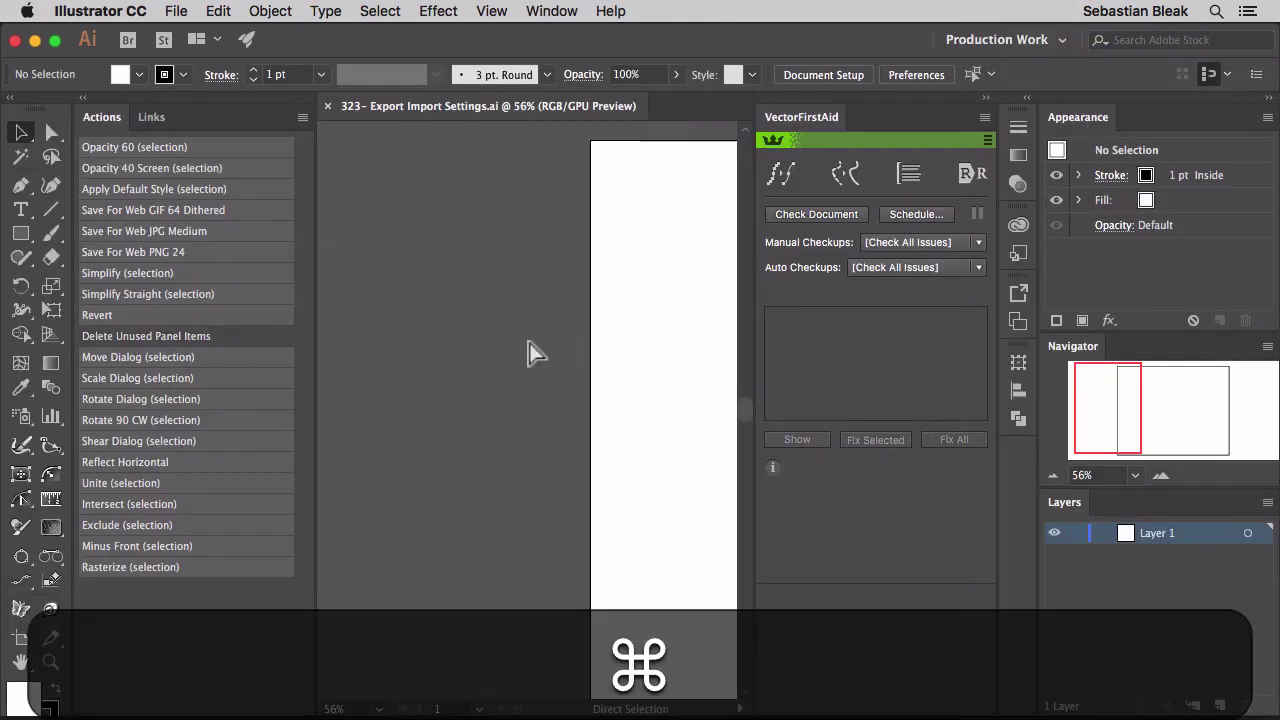
key(super+0)
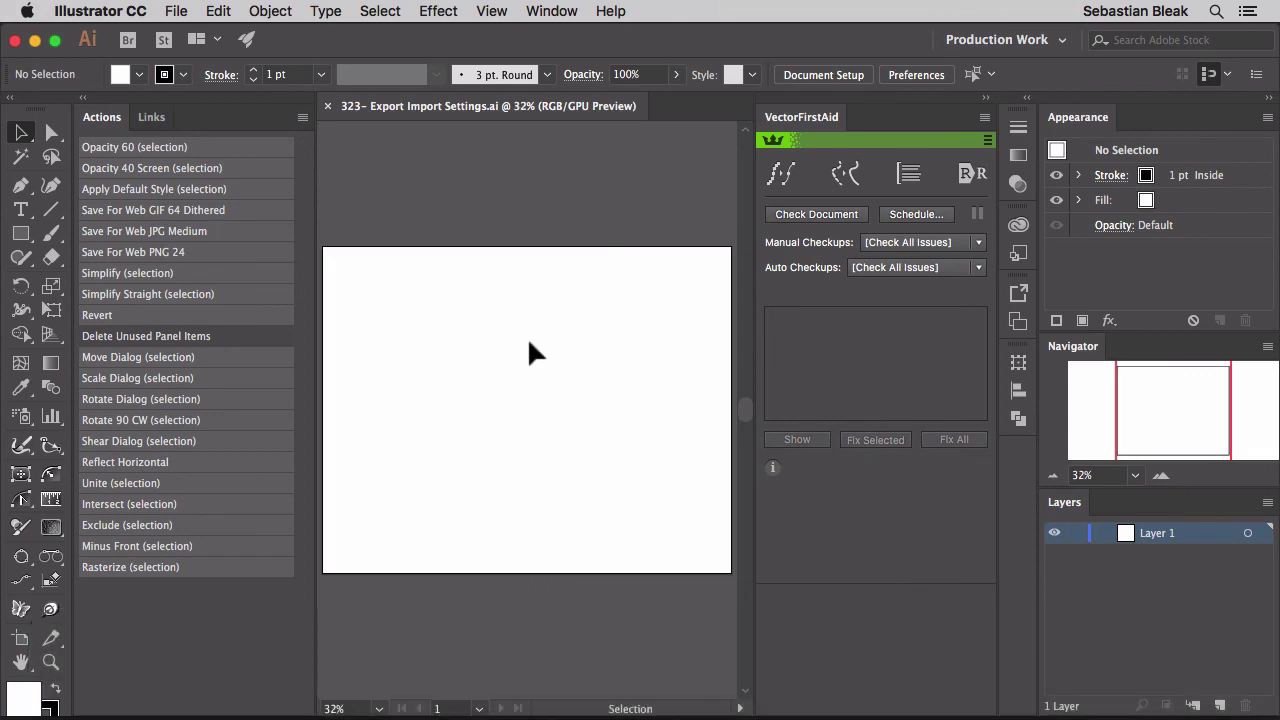